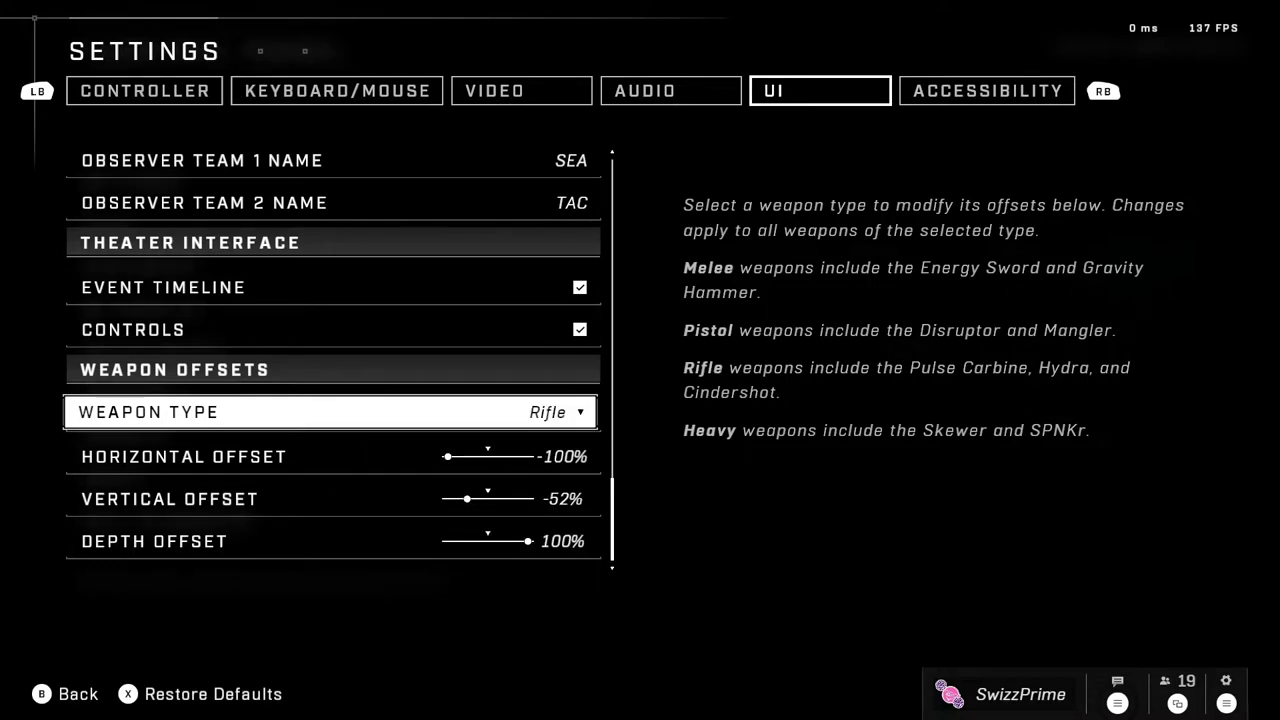
Set the vertical weapon offset for the Rifle type to -50% in the UI settings.
key("Down")
key("Down")
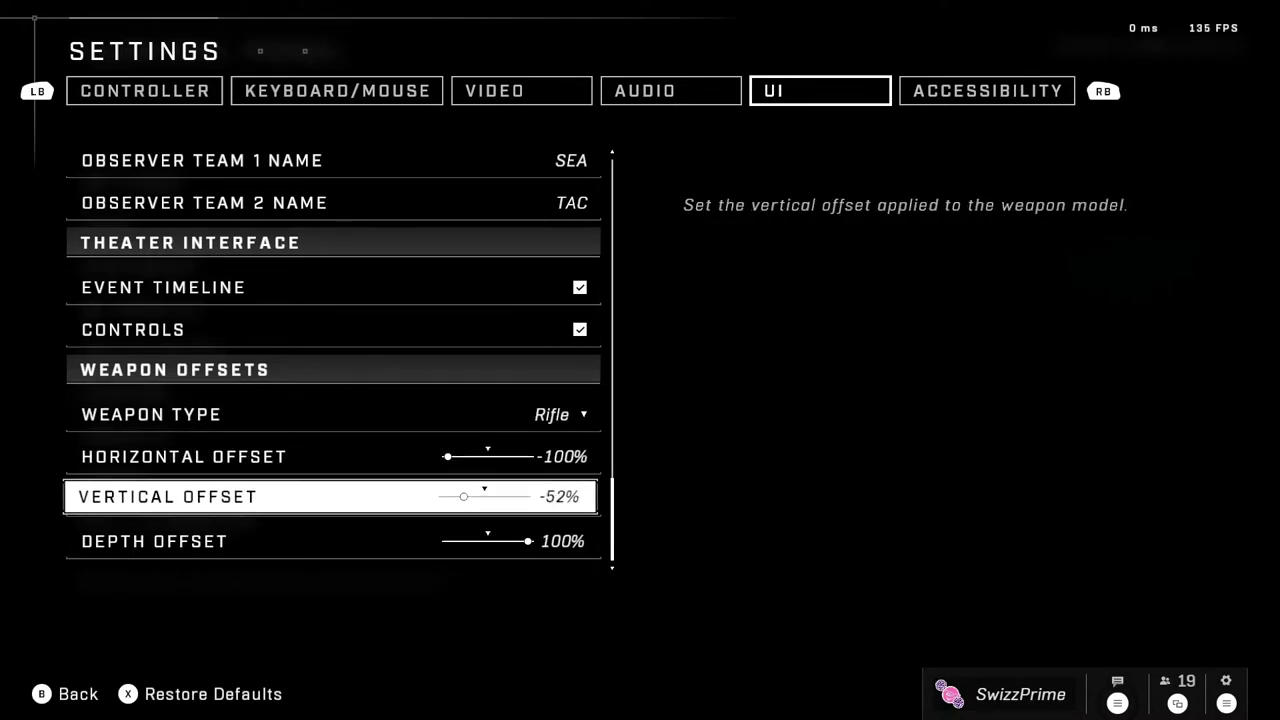
key("Down")
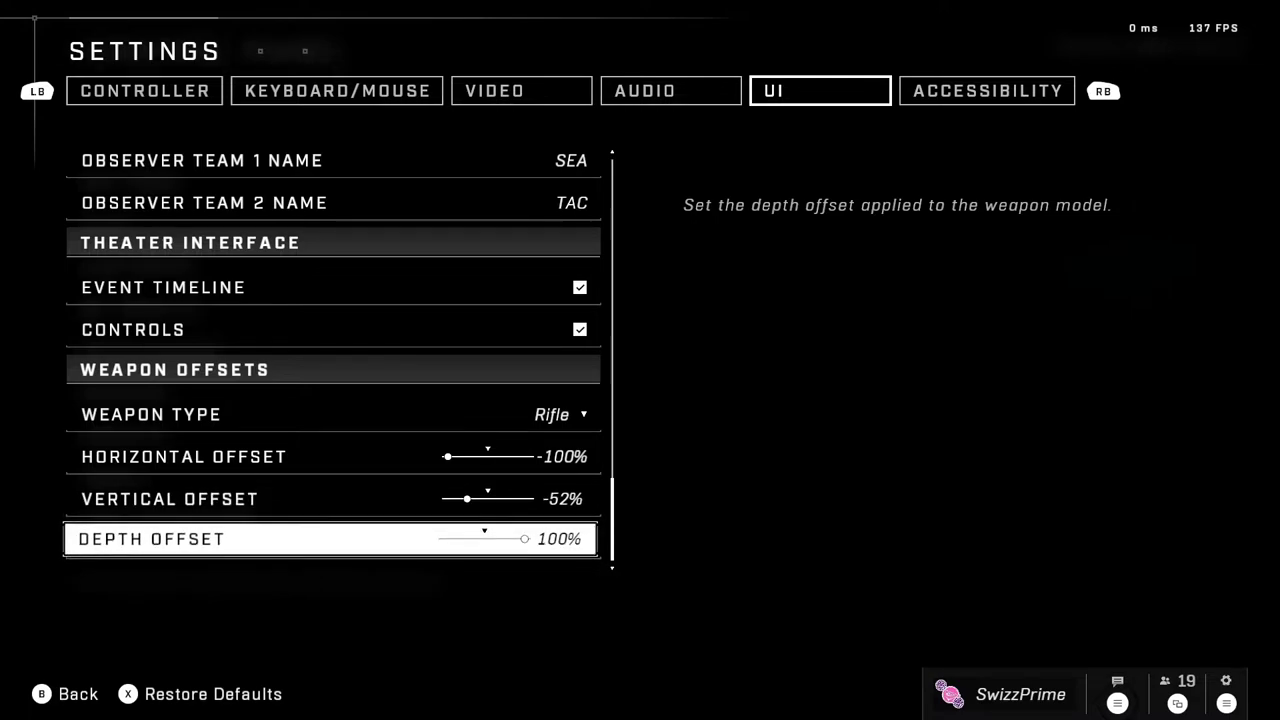
key("Up")
key("Right")
key("Right")
key("Left")
key("Right")
key("Down")
key("Up")
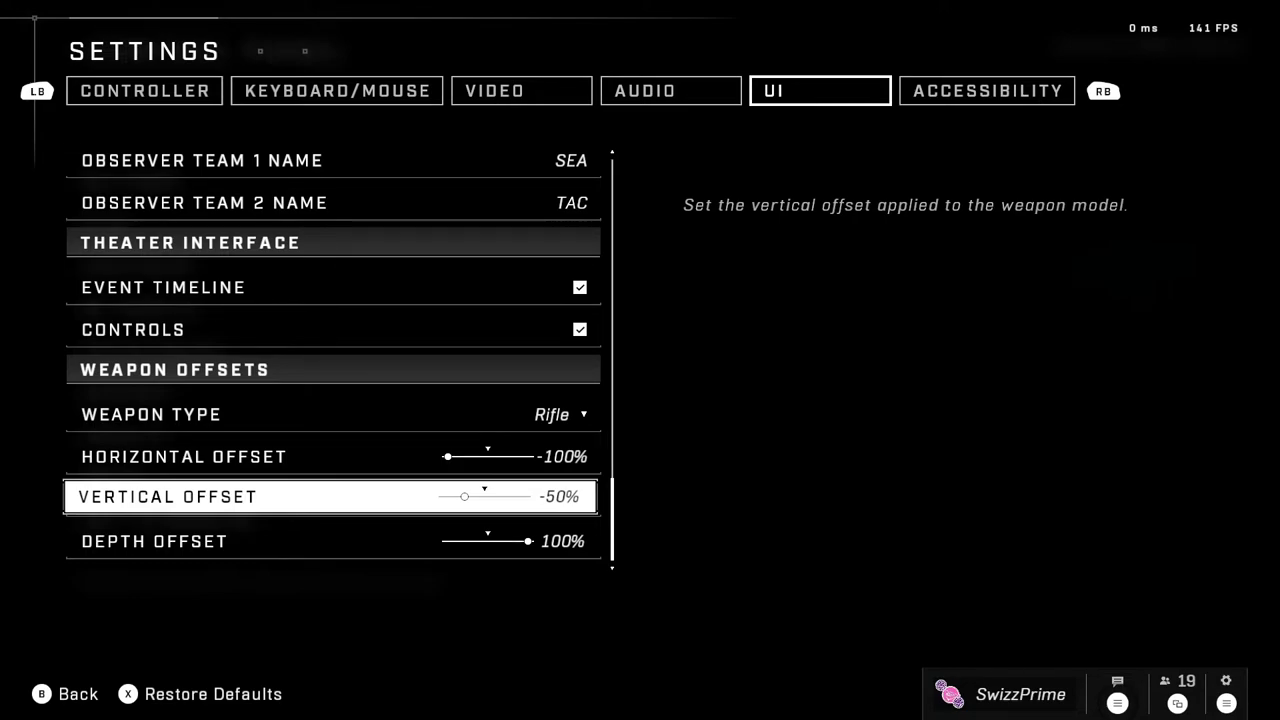
Set the UI text size to Default in the accessibility settings.
key("e")
key("Down")
key("Down")
key("Down")
key("Down")
key("Down")
key("Up")
key("Up")
key("Return")
key("Up")
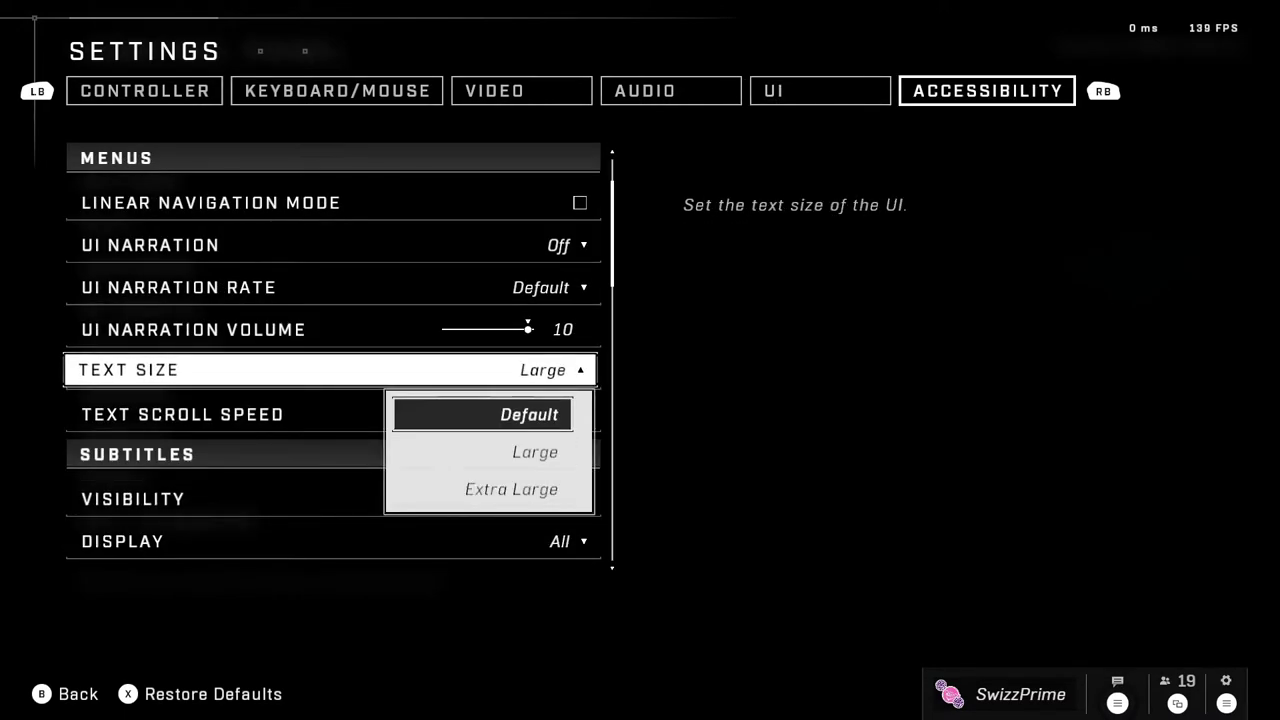
key("Return")
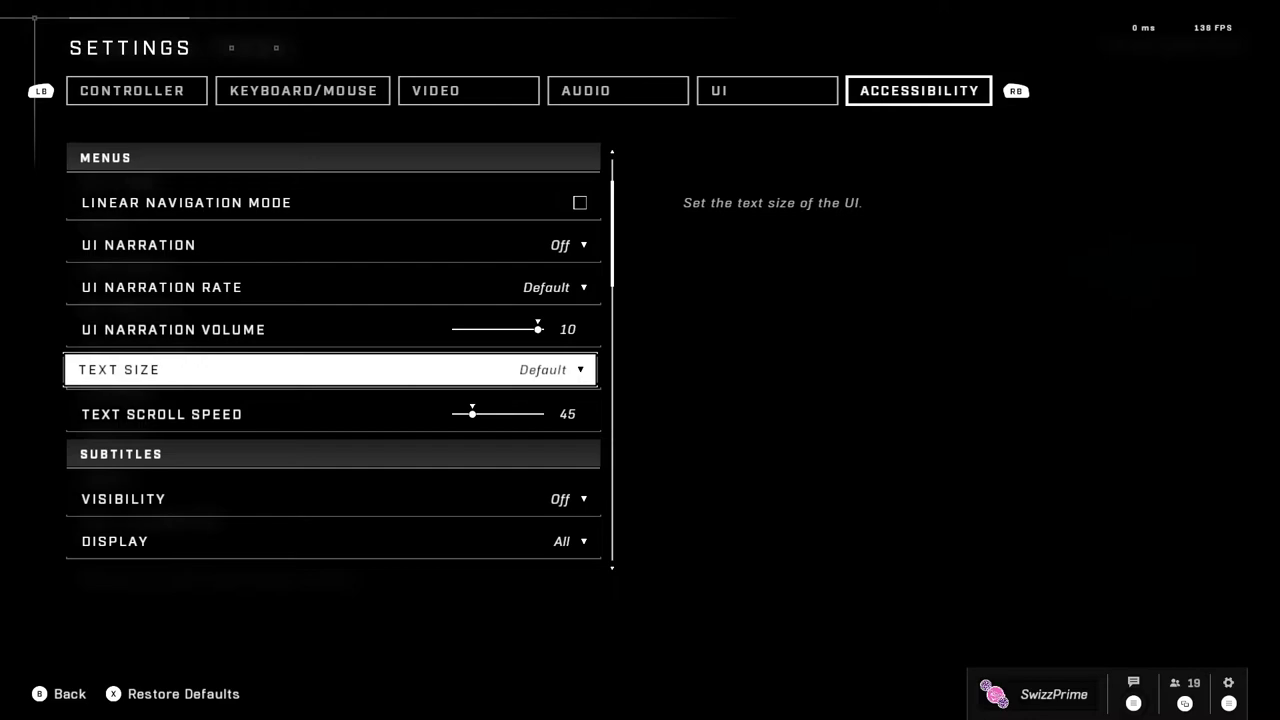
Return the UI text size to Large.
key("Return")
key("Down")
key("Return")
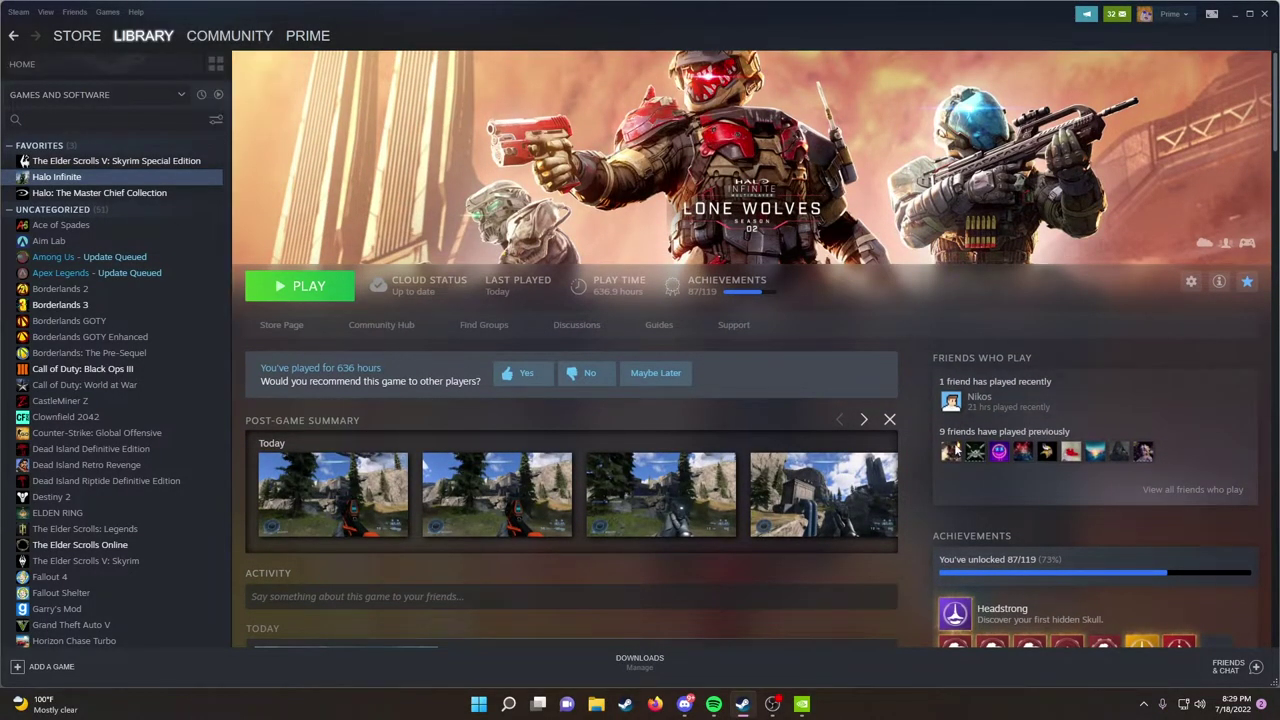
Switch to Steam and open the DLC management for Halo Infinite from its library page.
scroll(957, 415, "down", 2)
scroll(957, 415, "down", 2)
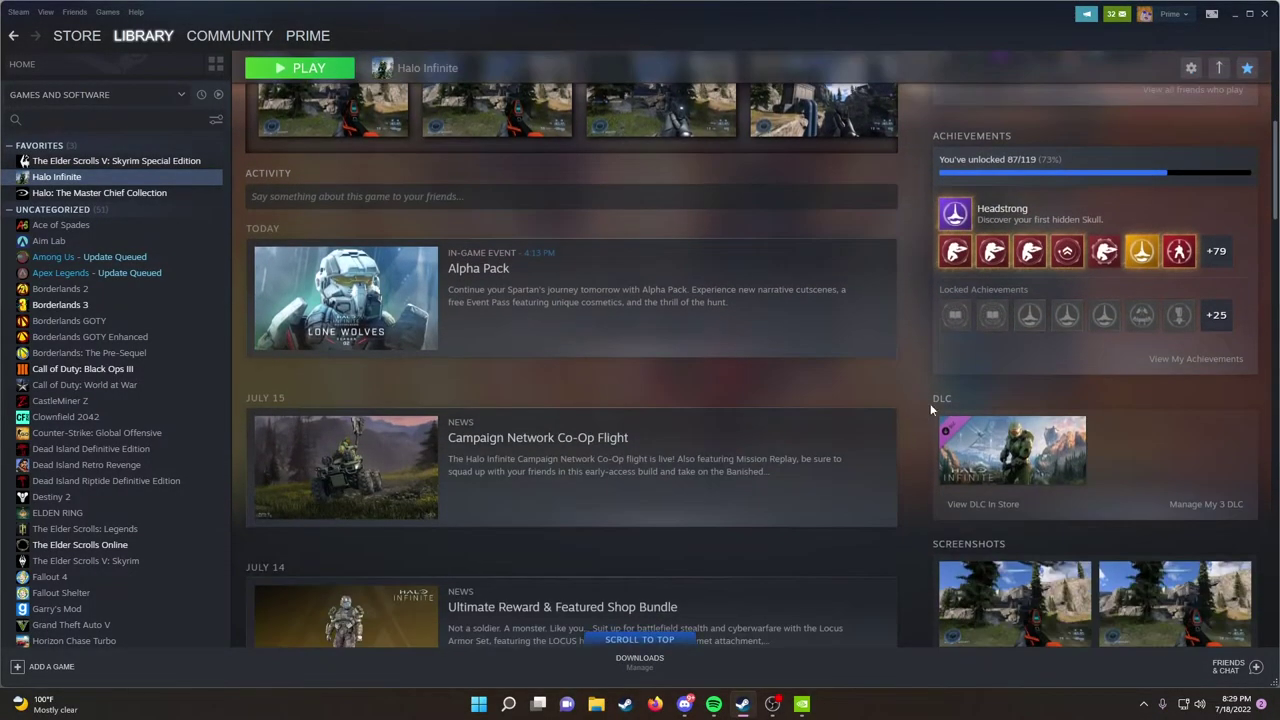
left_click(1210, 504)
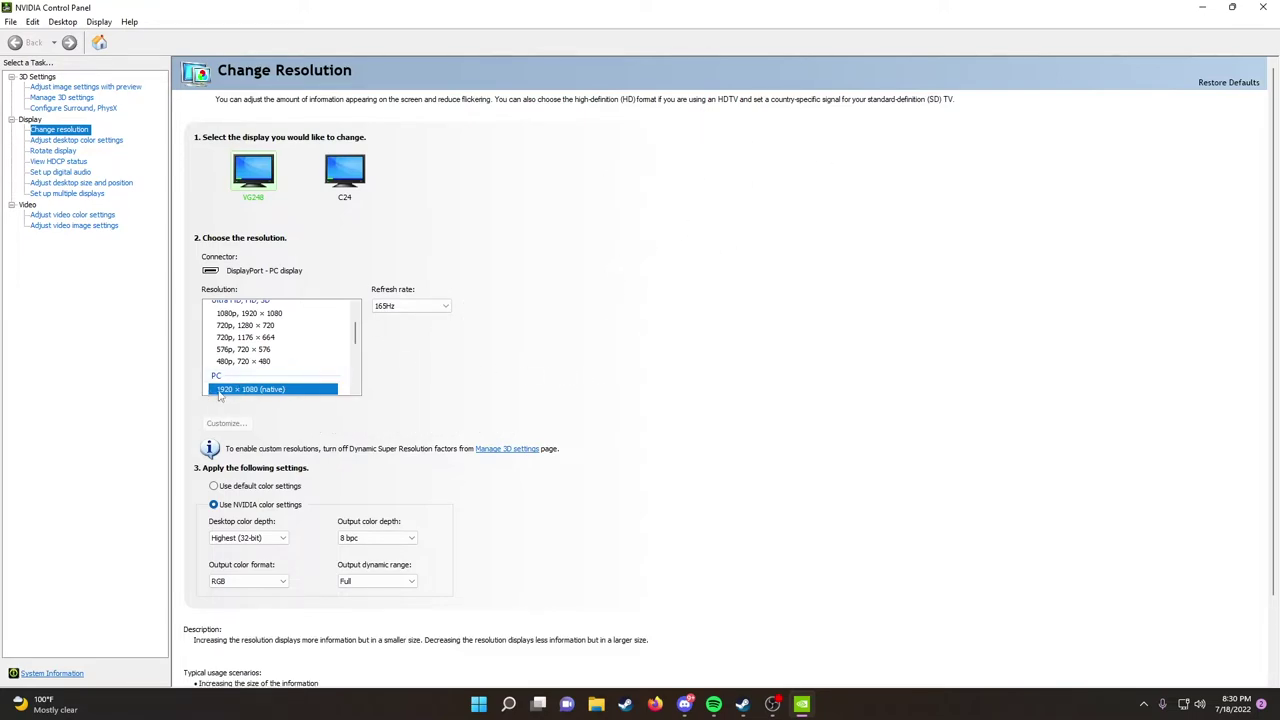
Review the monitor's refresh rate choices and the global 3D settings in NVIDIA Control Panel.
left_click(430, 308)
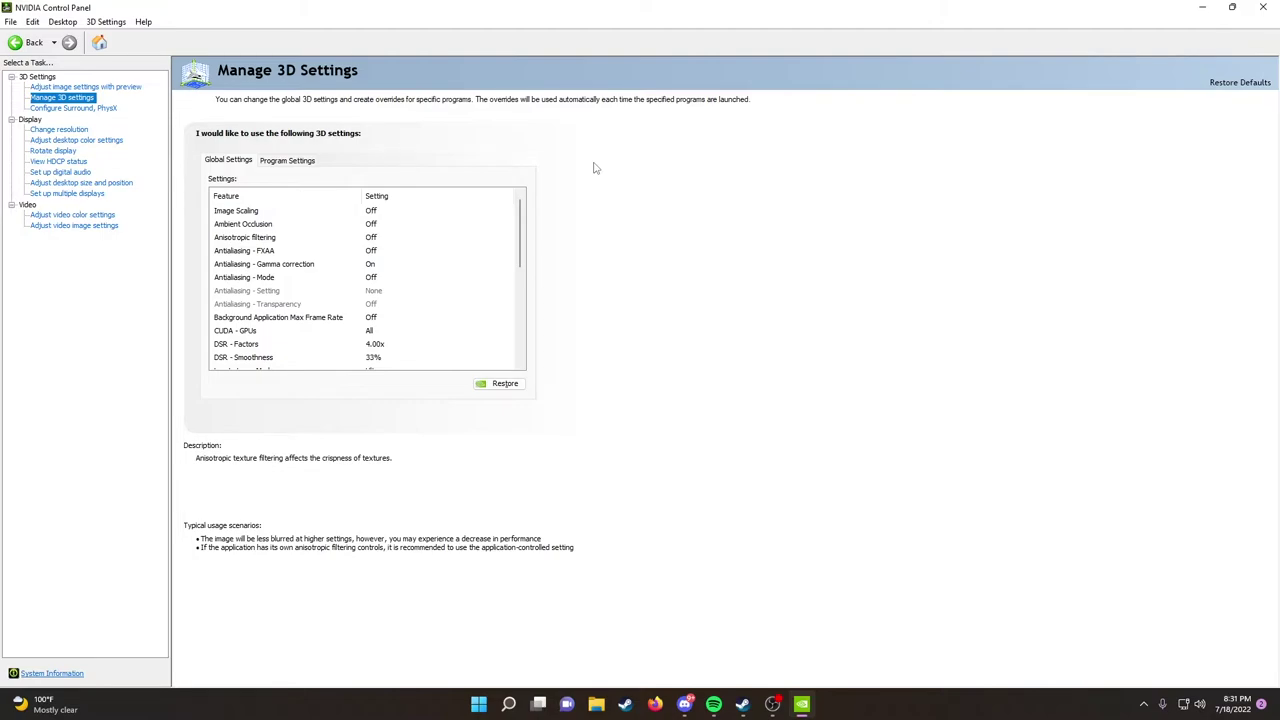
left_click_drag(520, 233, 518, 284)
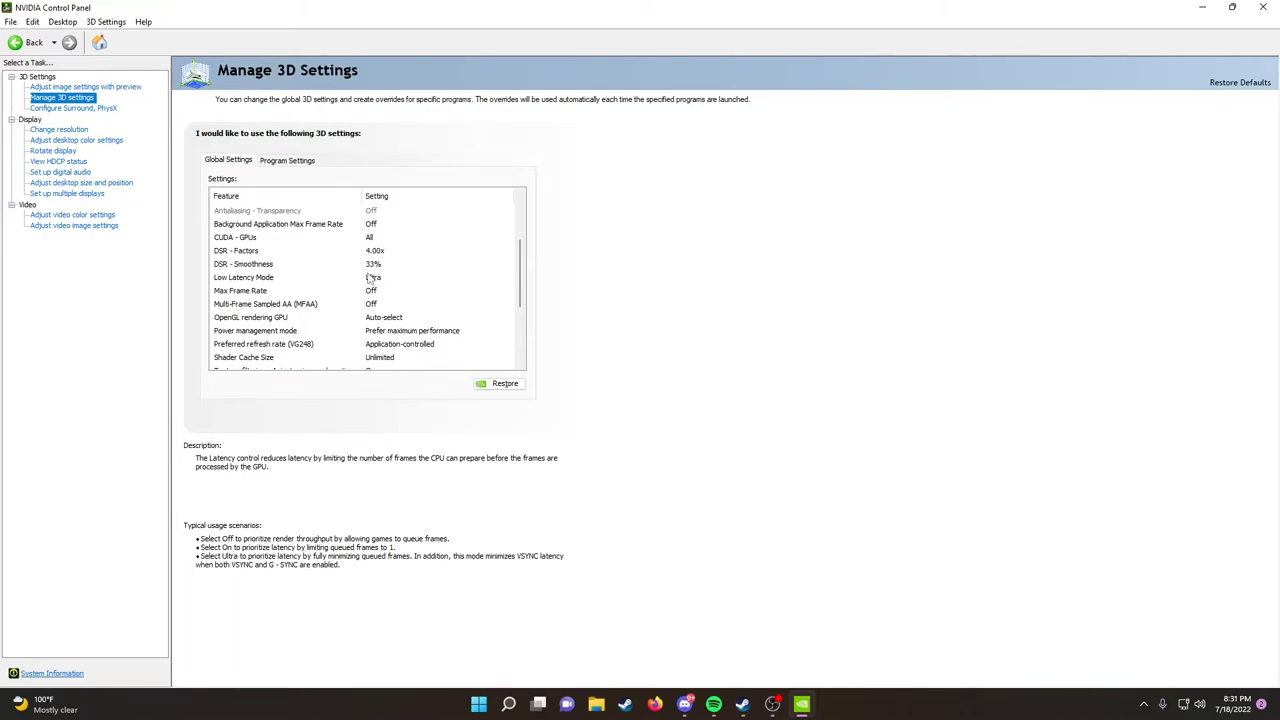
Review the program-specific 3D settings for Halo Infinite (haloinfinite.exe) through to the end of the list.
key("ctrl+Tab")
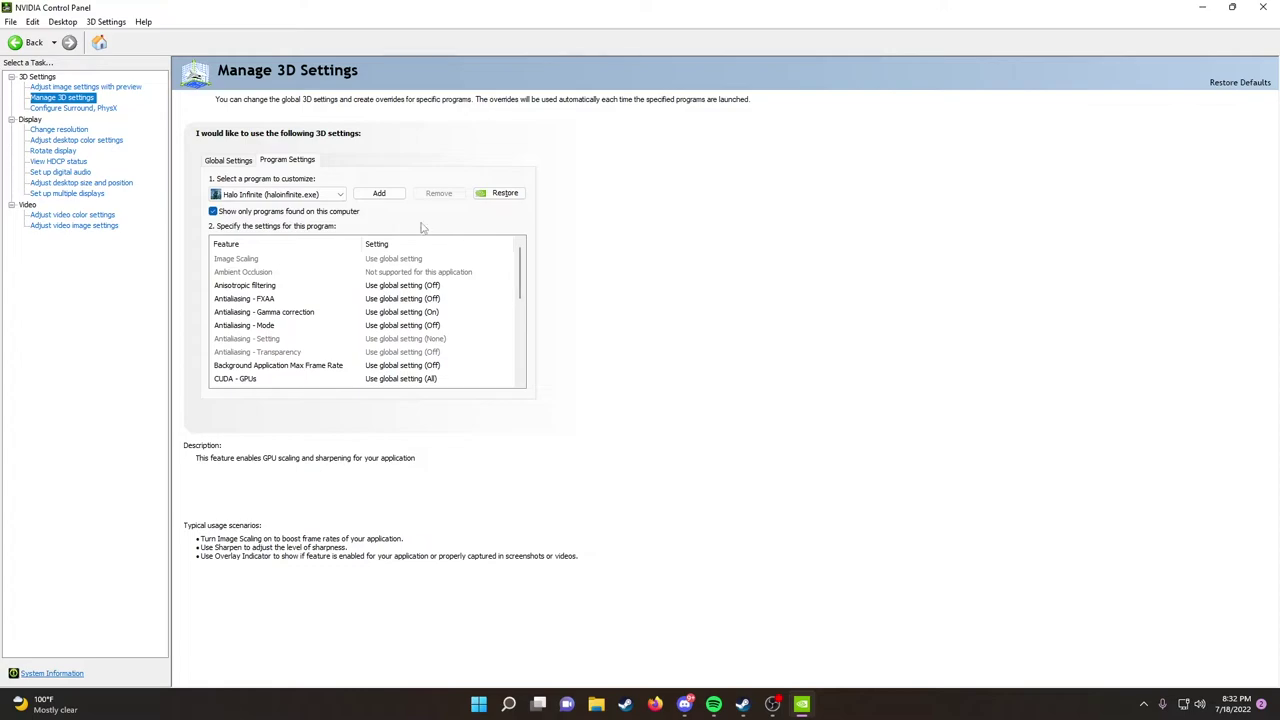
key("Tab")
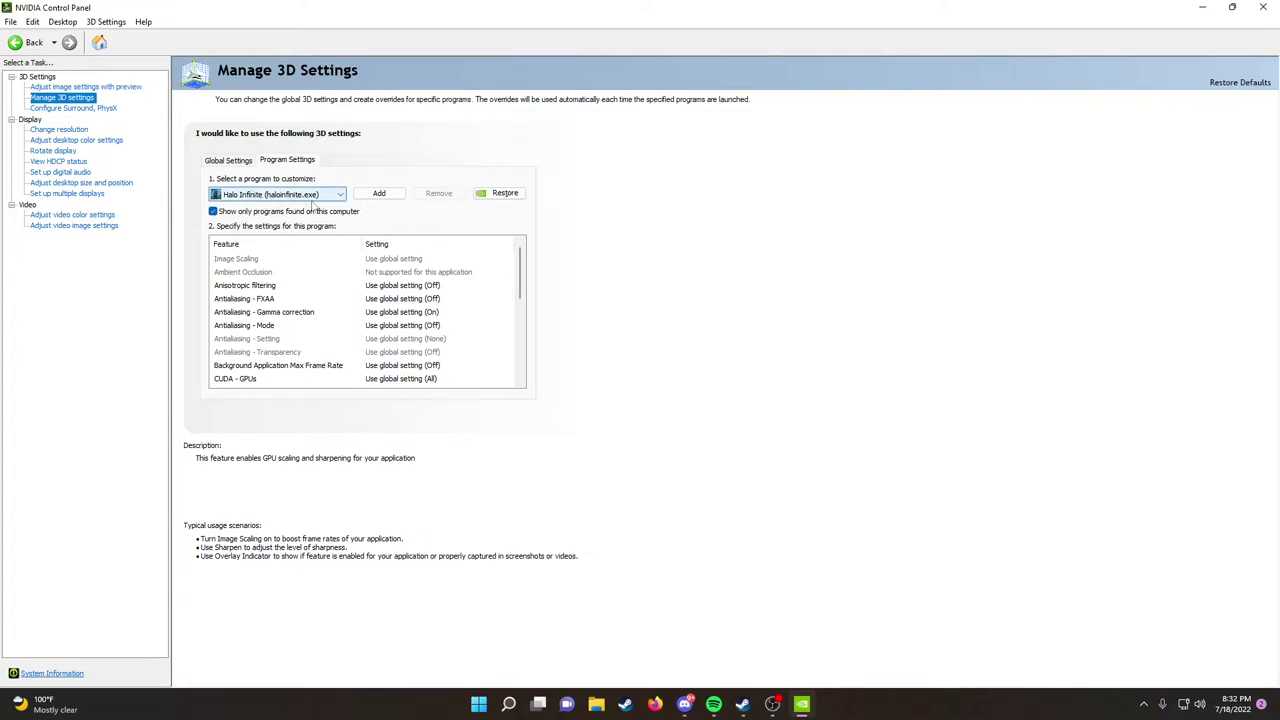
left_click_drag(521, 291, 527, 350)
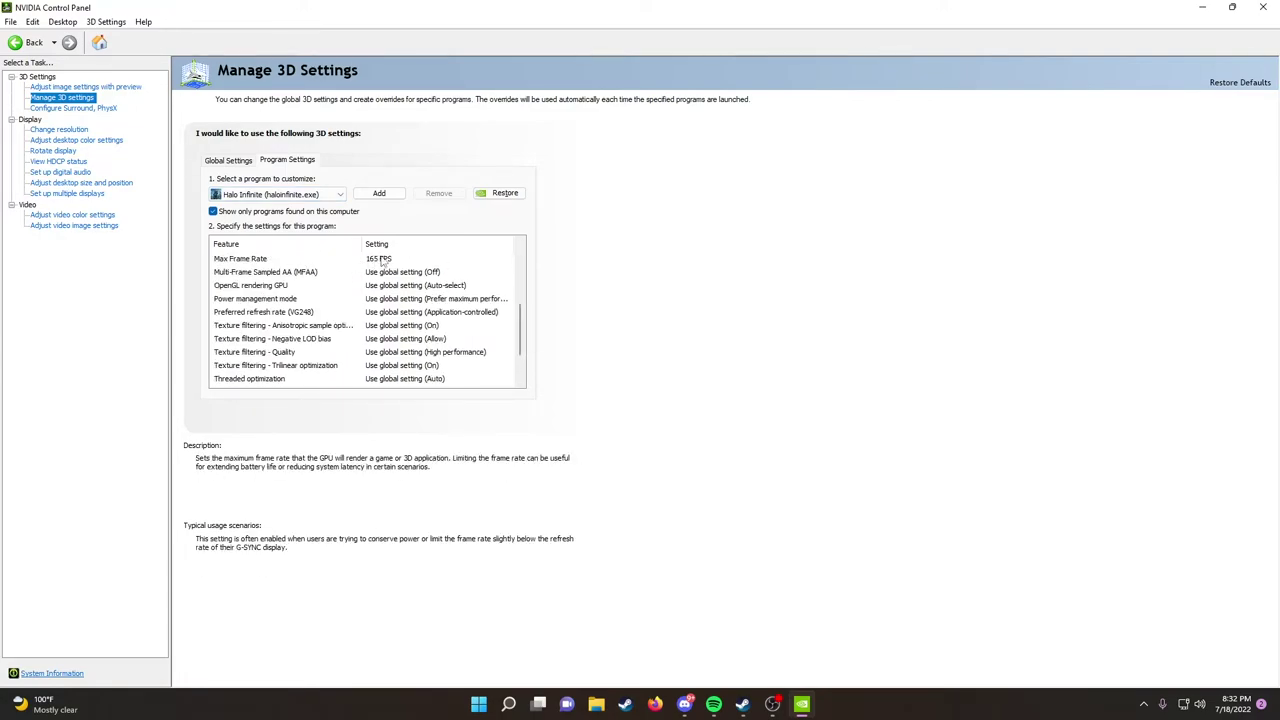
scroll(524, 358, "down", 2)
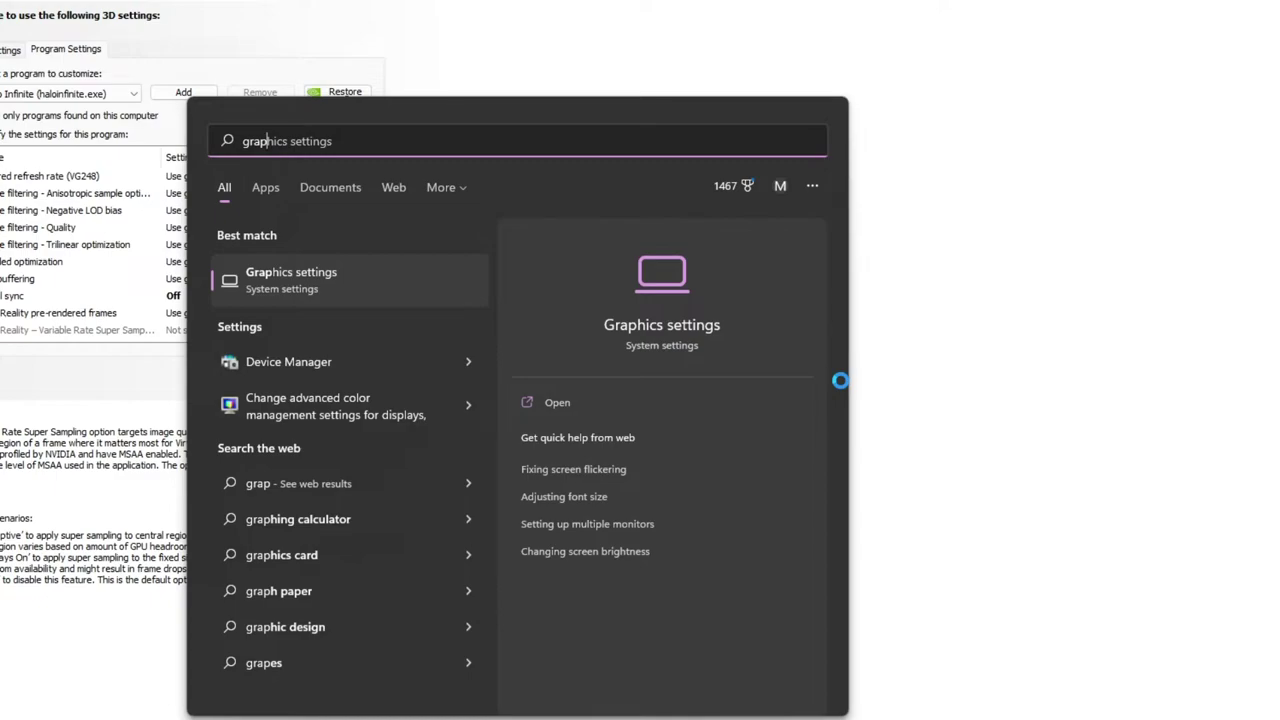
Open the Windows Graphics settings and add the HaloInfinite application from the Halo Infinite folder in steamapps\common as a desktop app.
key("Return")
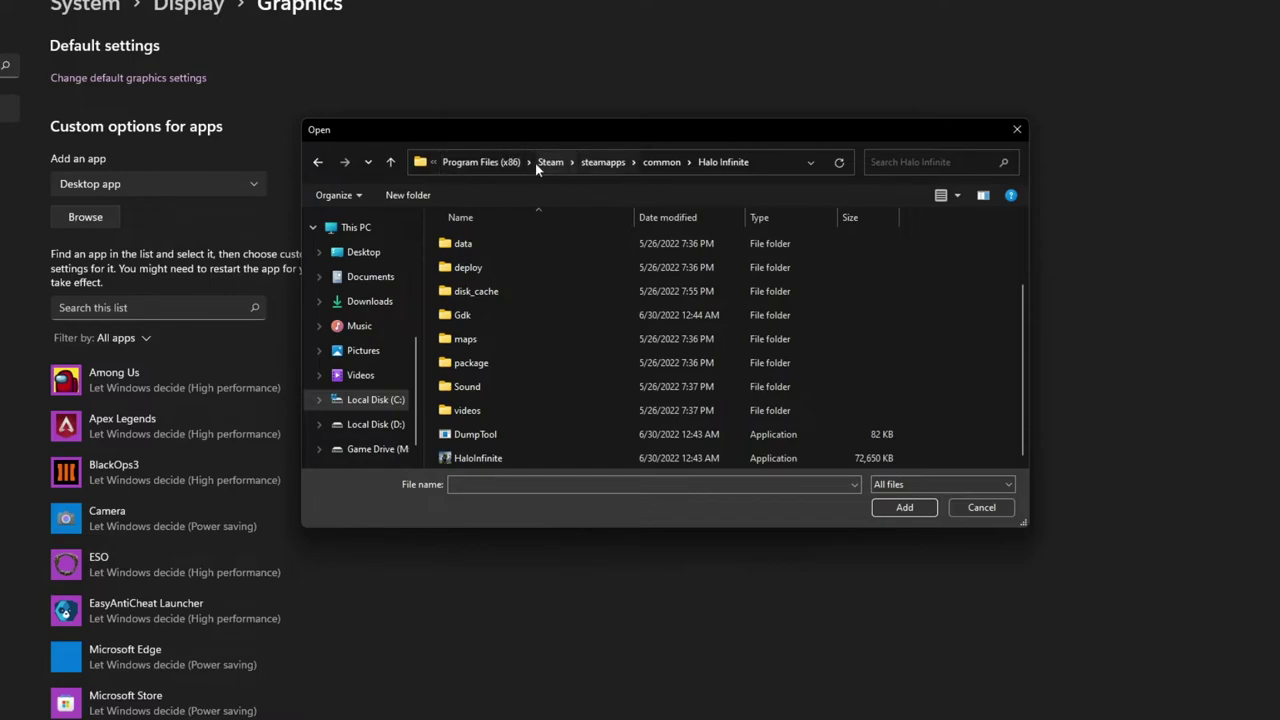
left_click(511, 458)
double_click(510, 458)
Set Halo Infinite's graphics preference to High performance and save it.
scroll(471, 451, "down", 3)
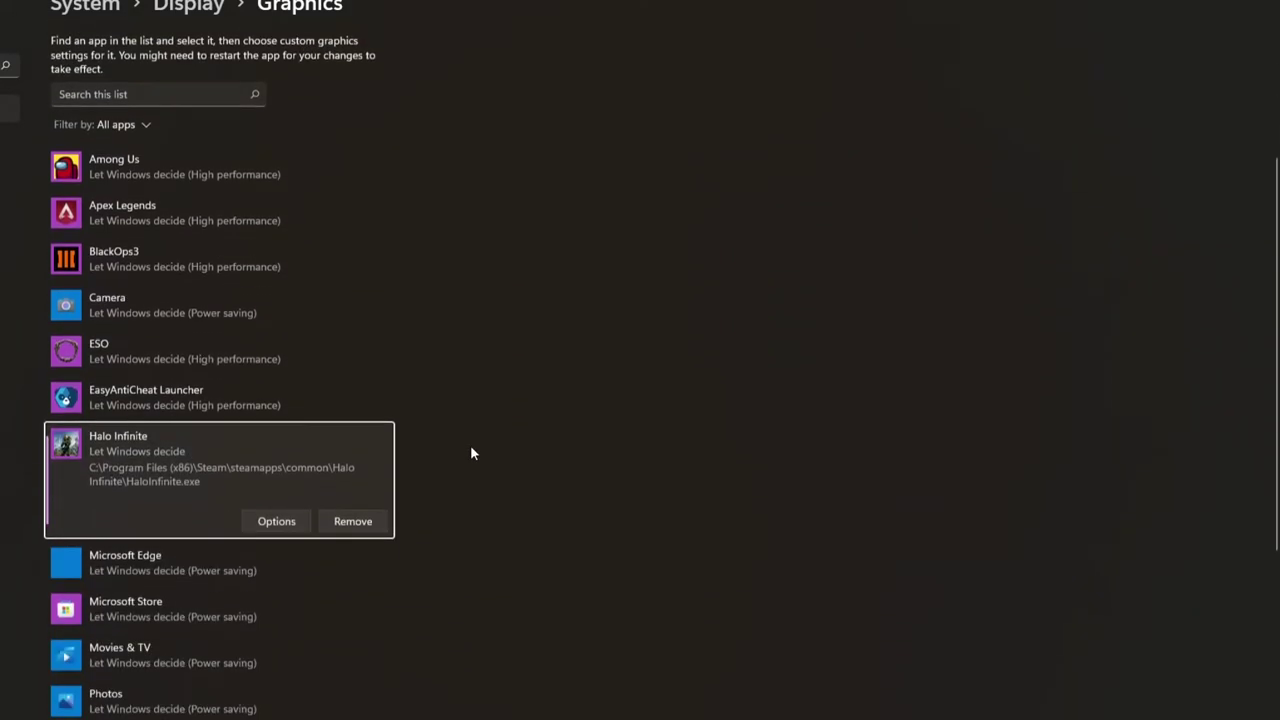
left_click(277, 414)
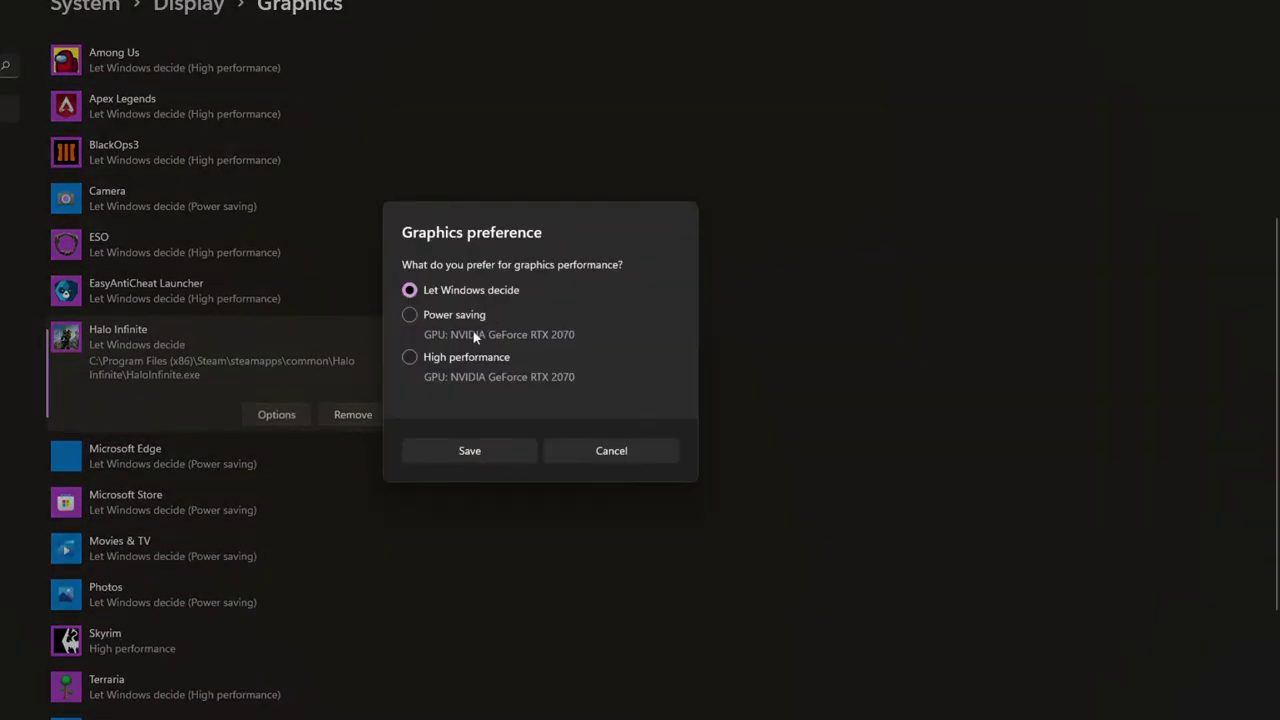
left_click(410, 357)
left_click(466, 451)
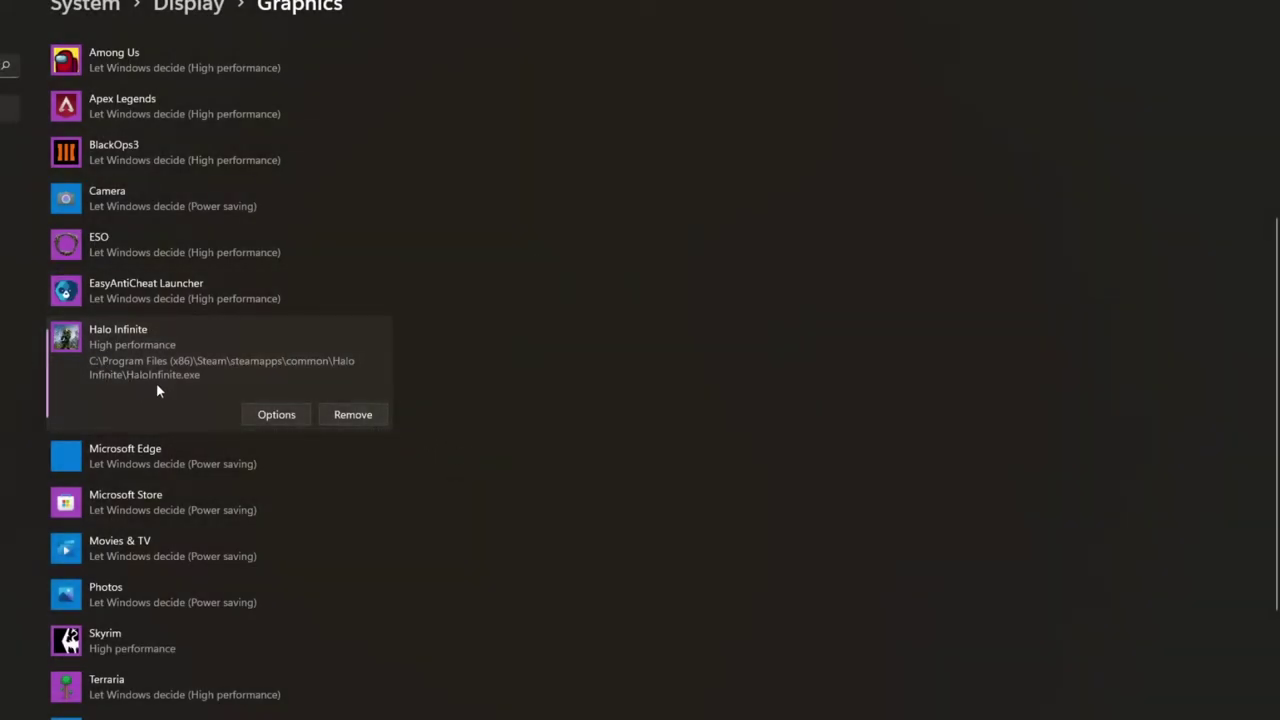
Check the Windows Game Mode settings and open the related default graphics settings.
scroll(190, 398, "up", 4)
key("super")
type("gam")
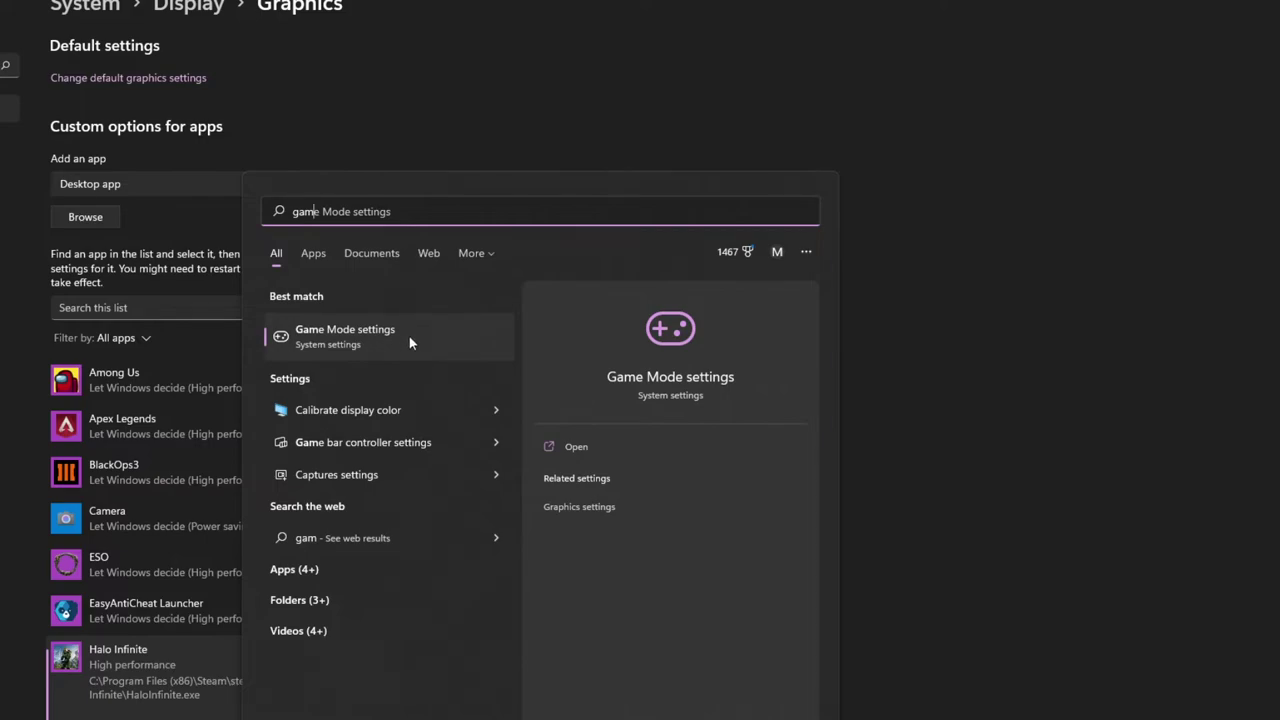
left_click(409, 336)
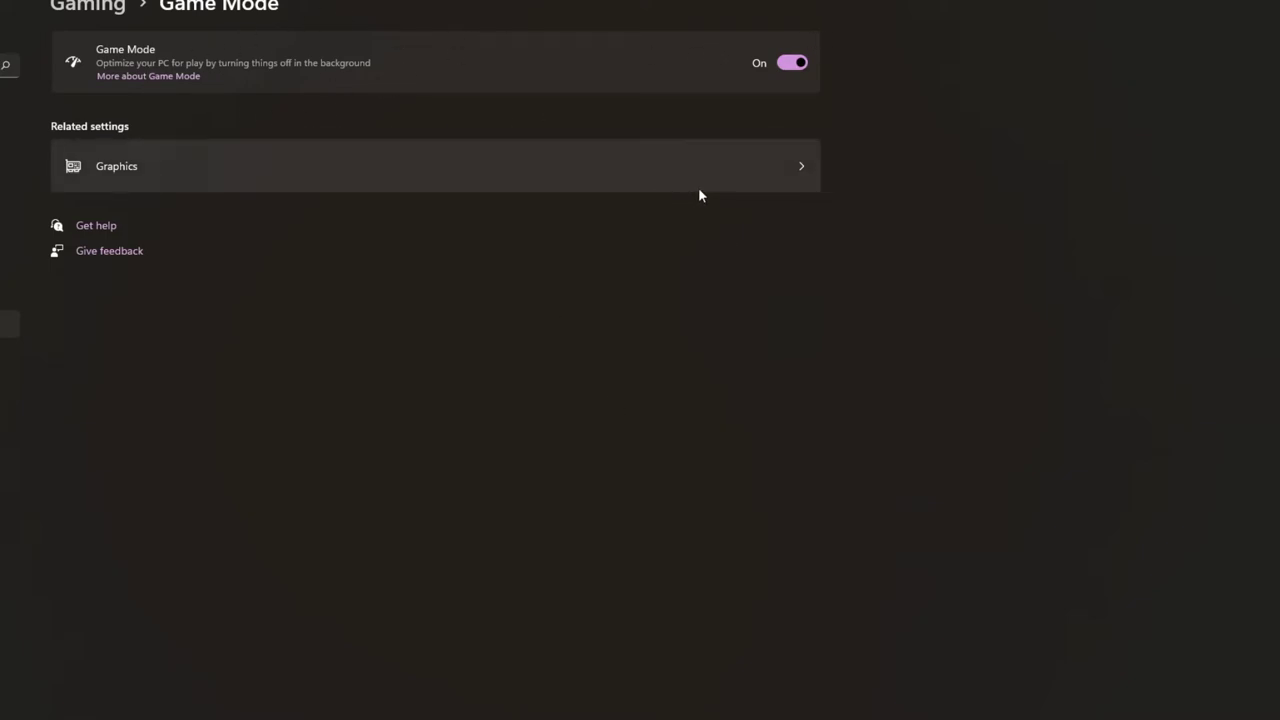
left_click(806, 166)
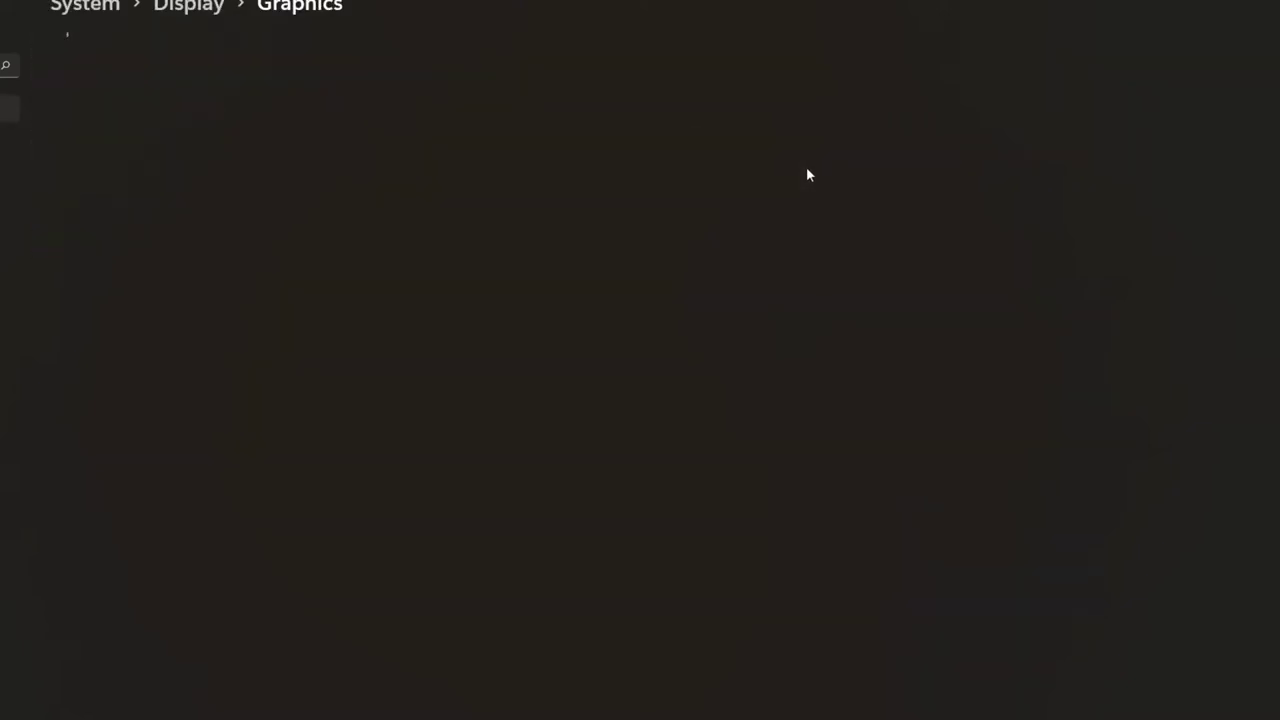
left_click(132, 86)
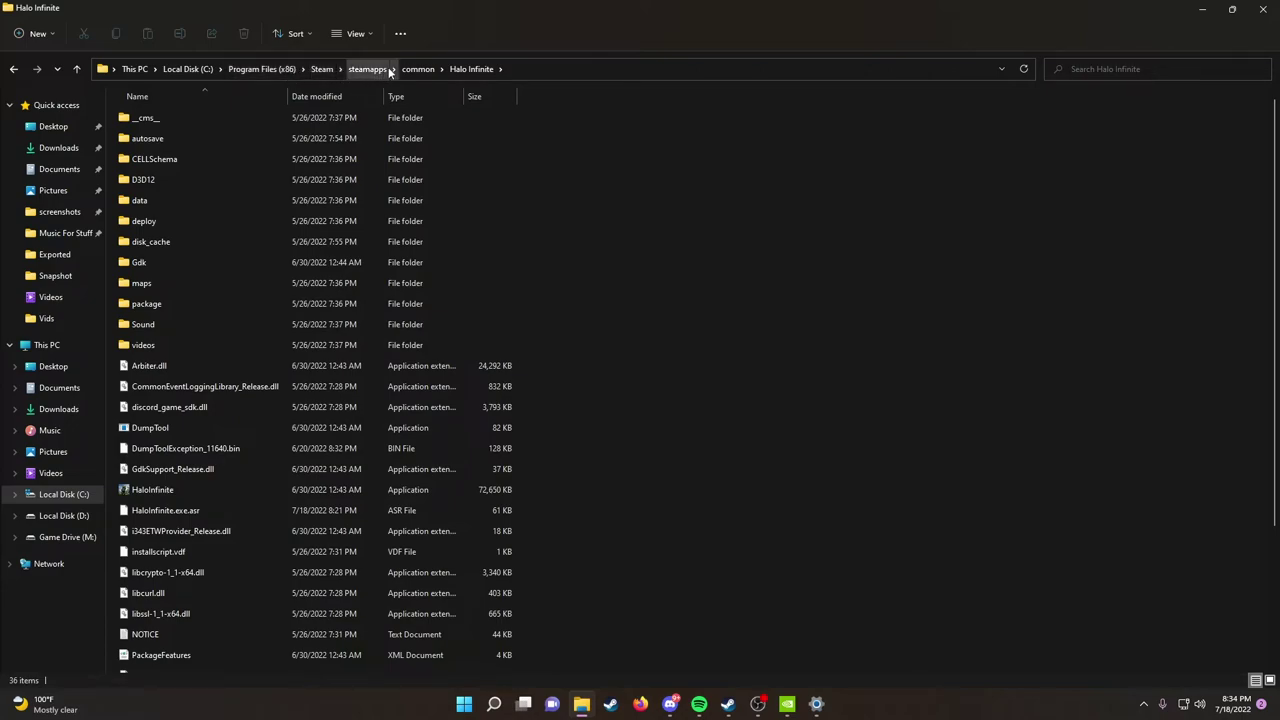
Open the file properties of the HaloInfinite application in the Halo Infinite installation folder.
right_click(160, 490)
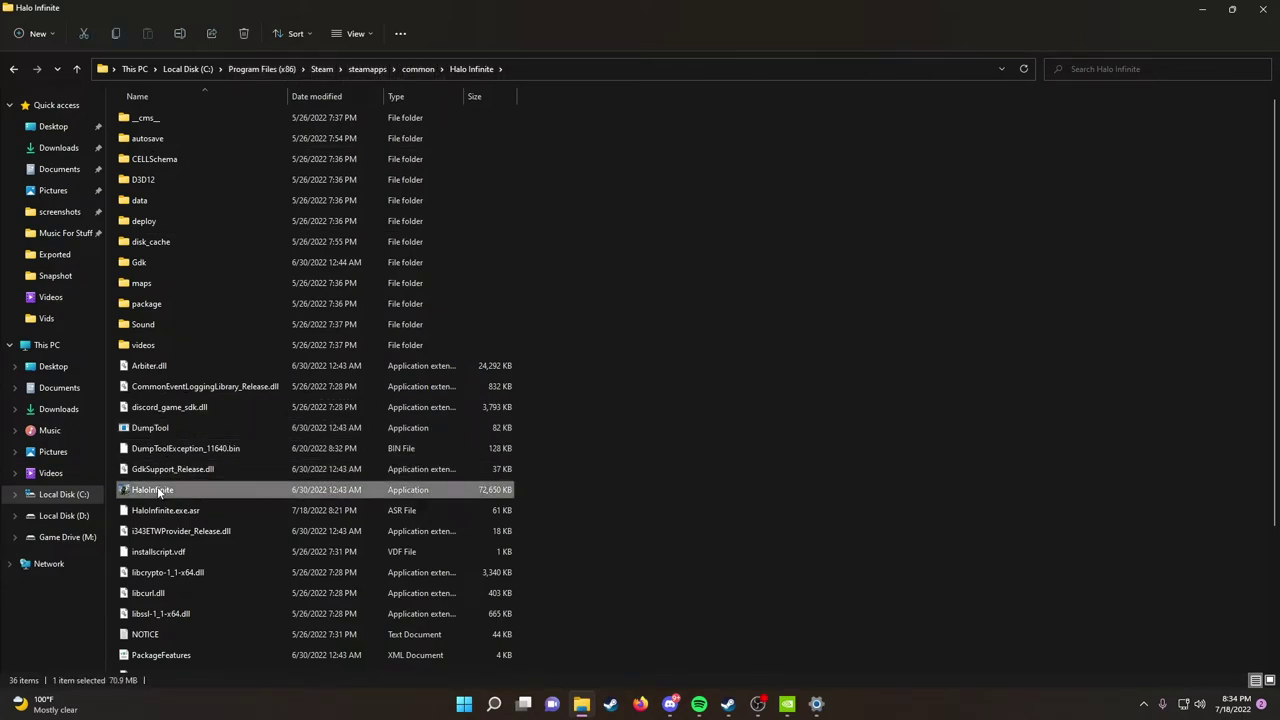
left_click(232, 669)
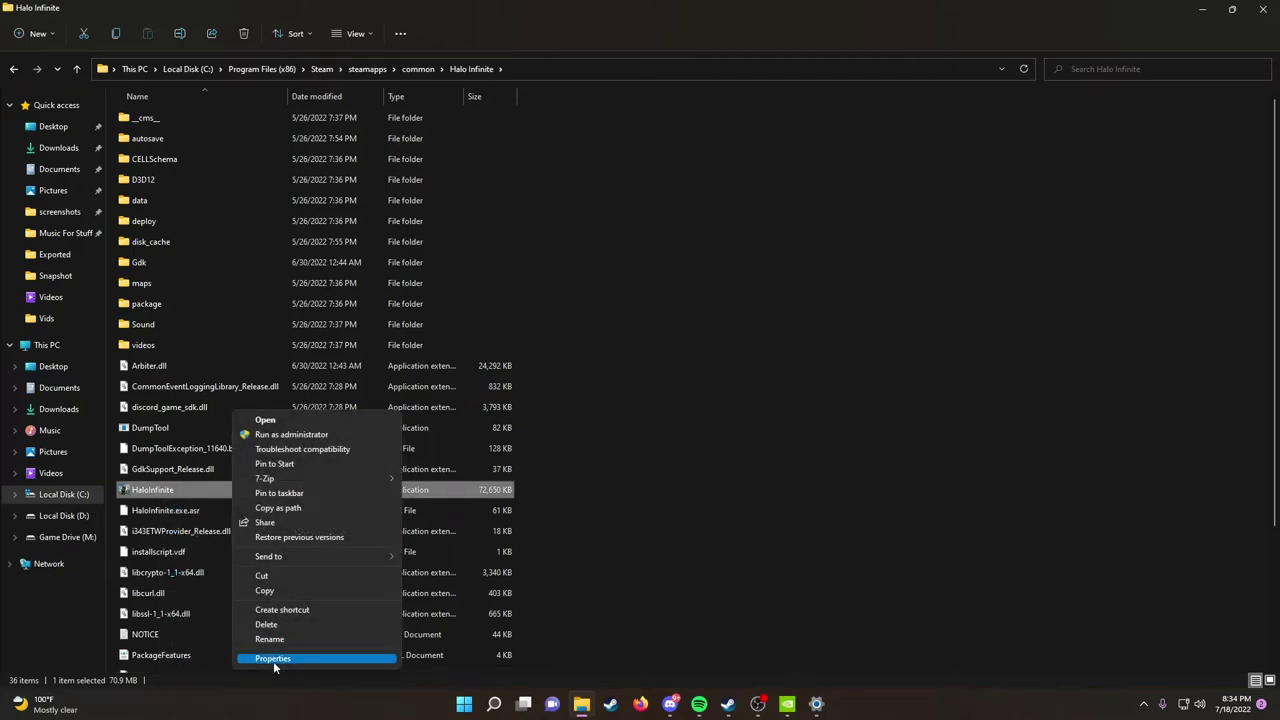
left_click(273, 659)
left_click(296, 350)
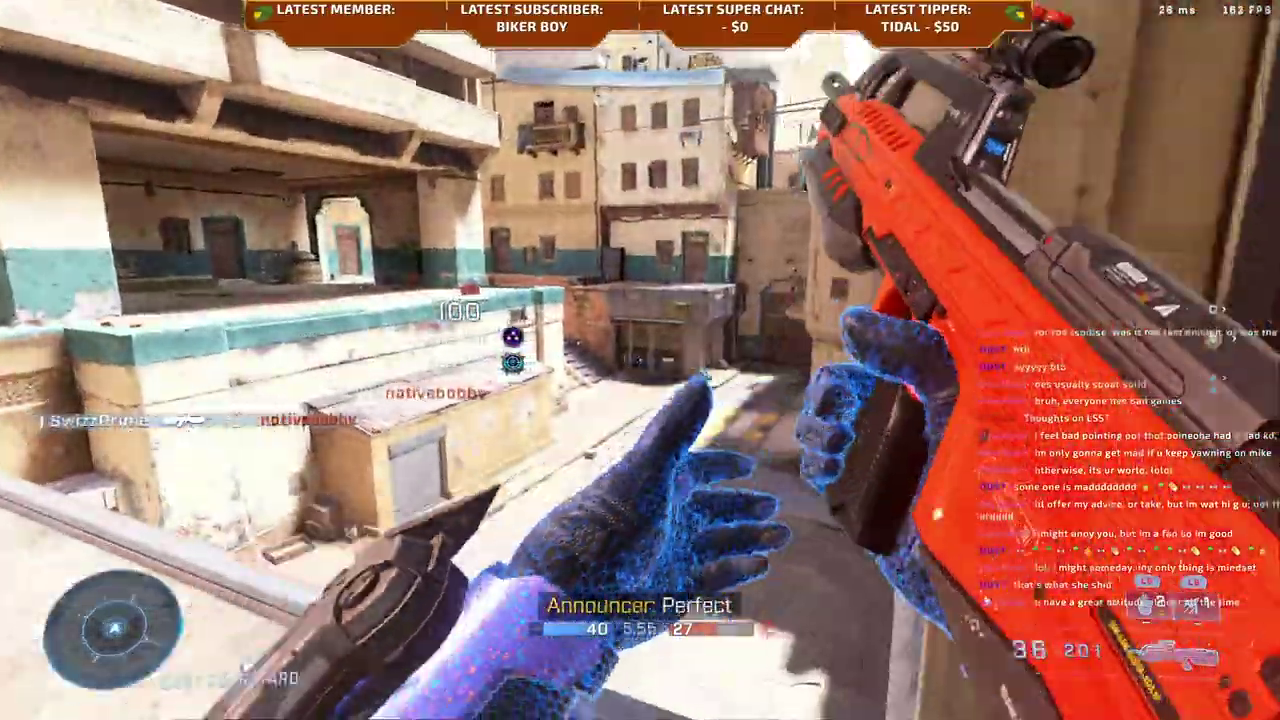
left_click(640, 360)
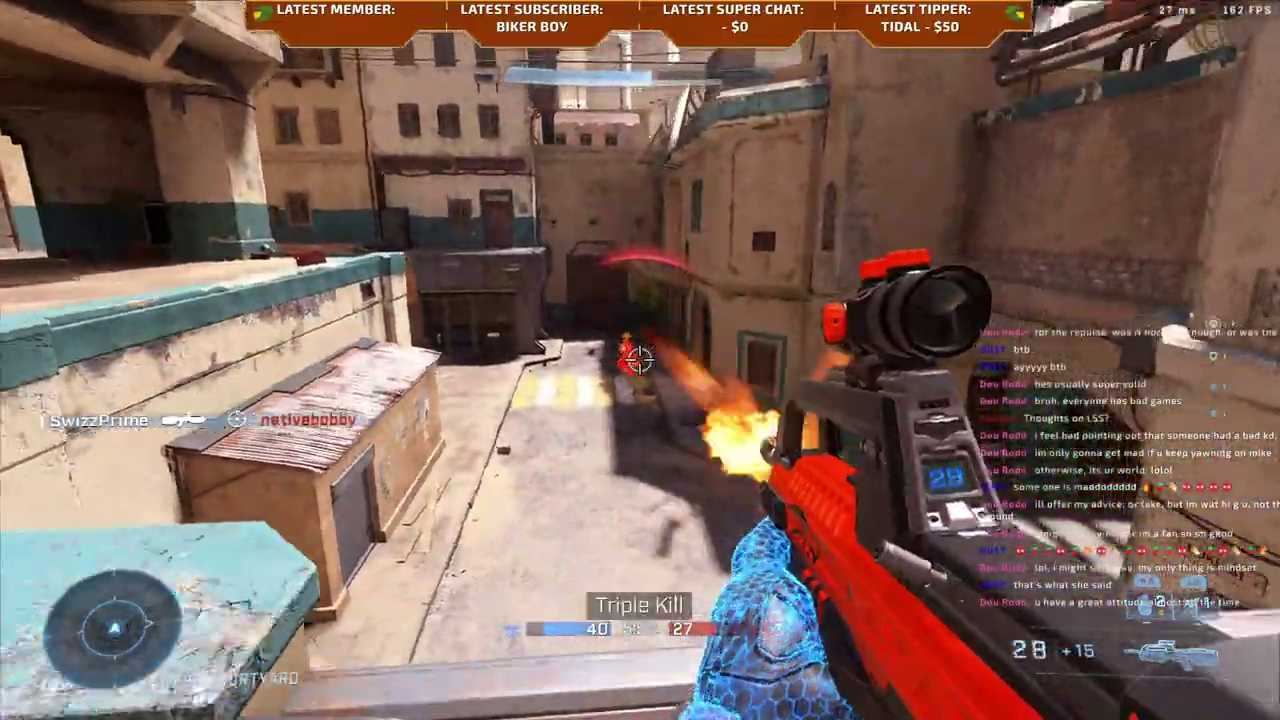
left_click(640, 360)
left_click(640, 360)
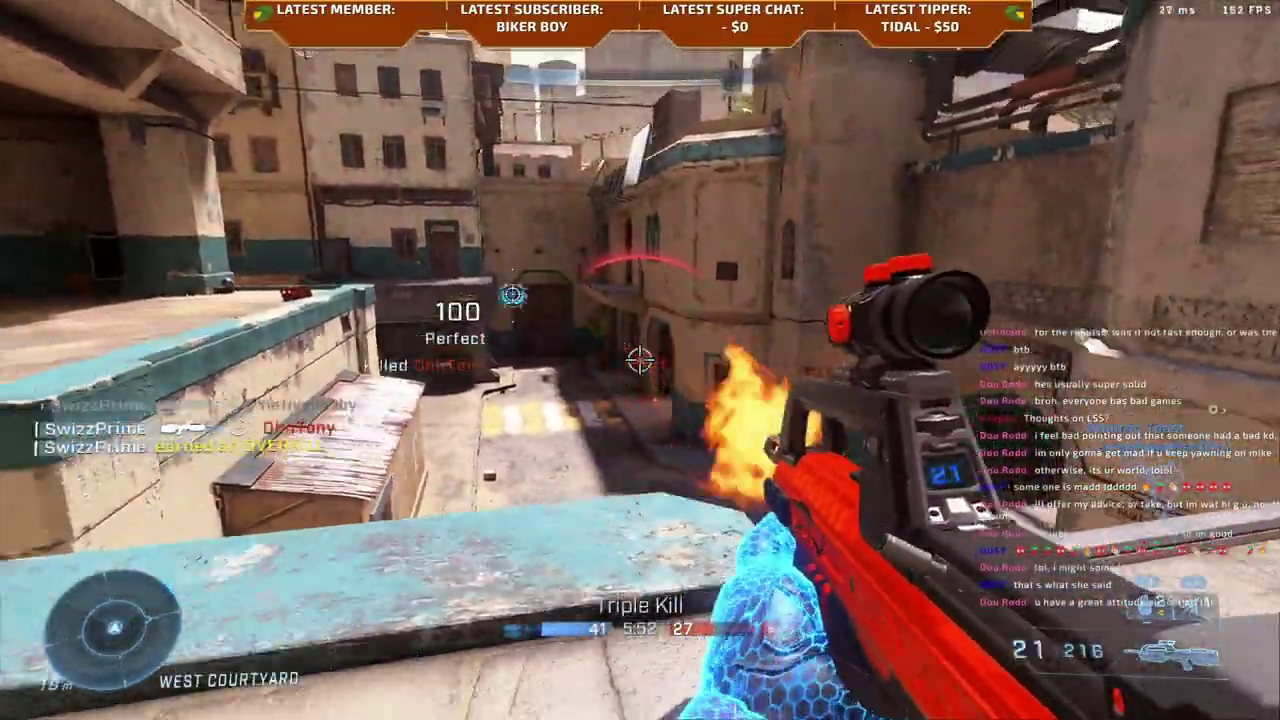
key("r")
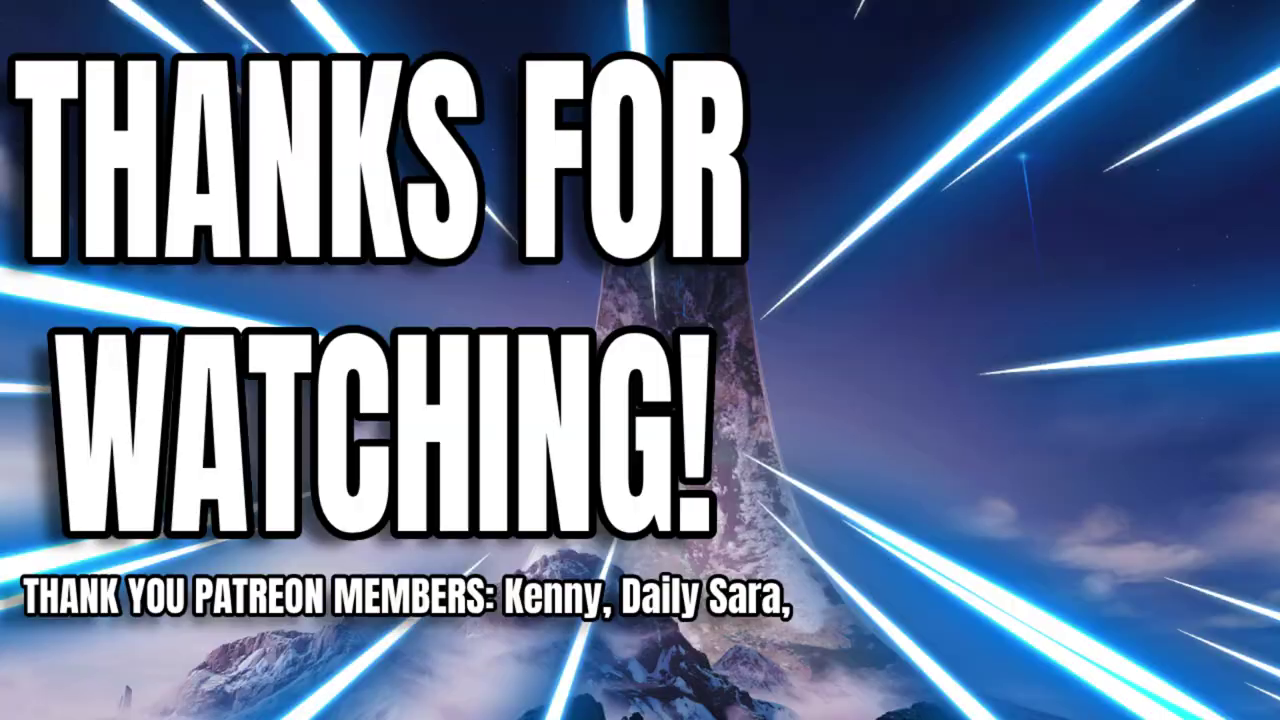